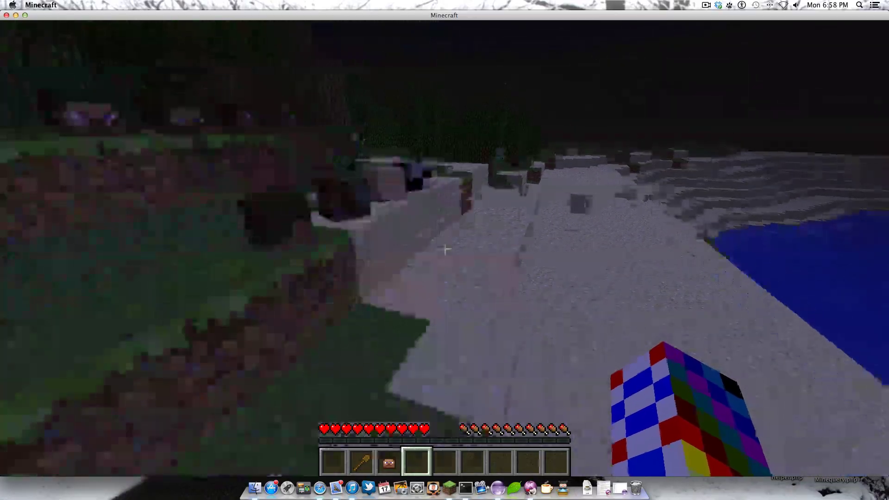
Step: Walk along the skull wall and strike several skulls to identify the player each one represents
key(w)
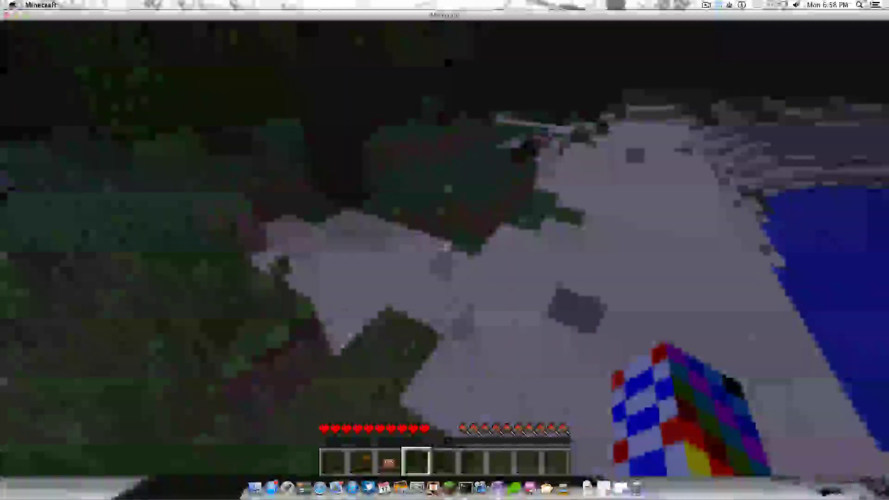
key(w)
click(444, 249)
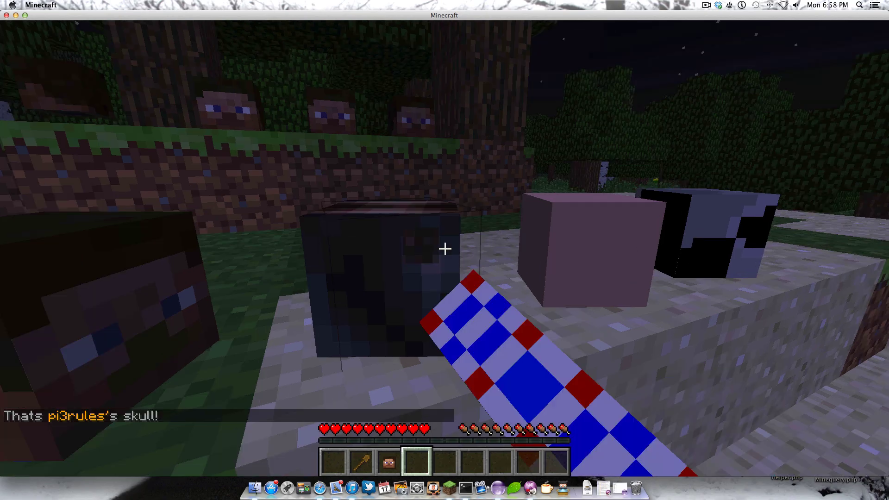
key(s)
key(w)
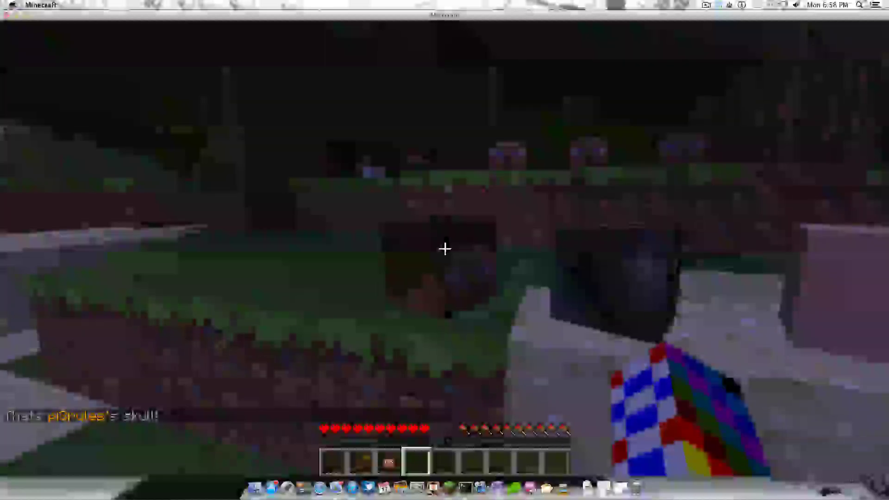
key(w)
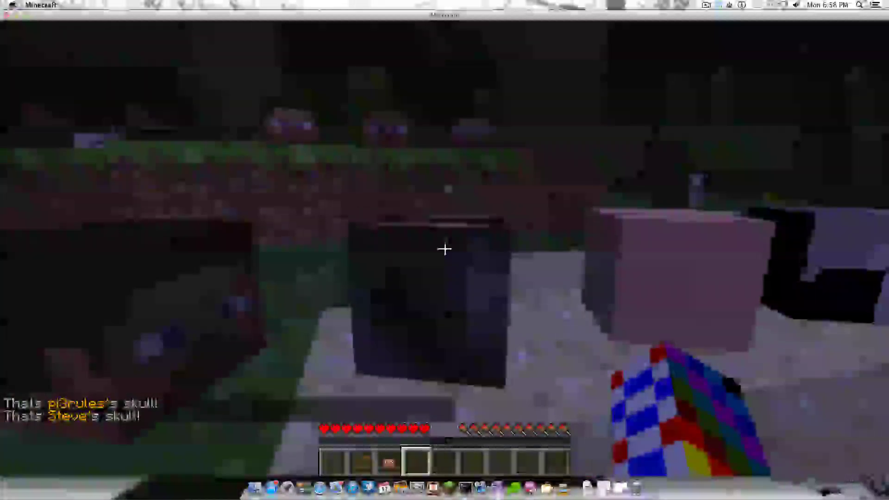
key(s)
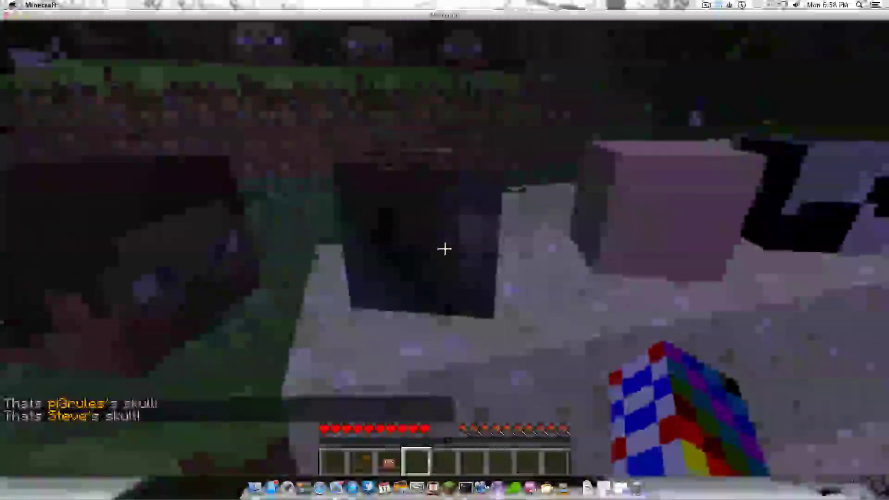
right_click(444, 249)
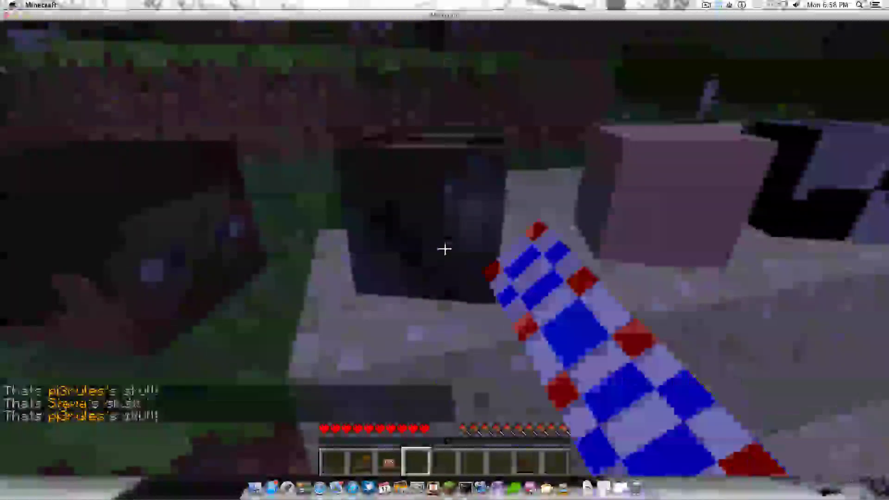
key(s)
Step: Disconnect from the server and quit Minecraft
key(Escape)
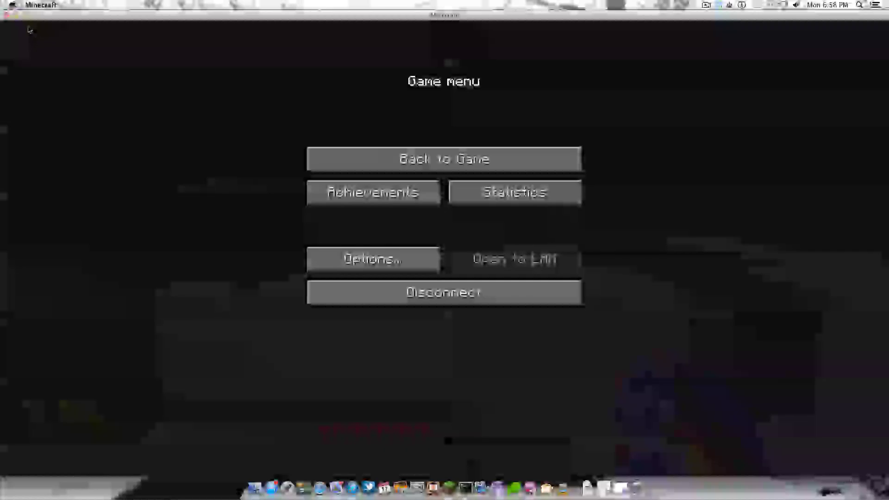
click(39, 20)
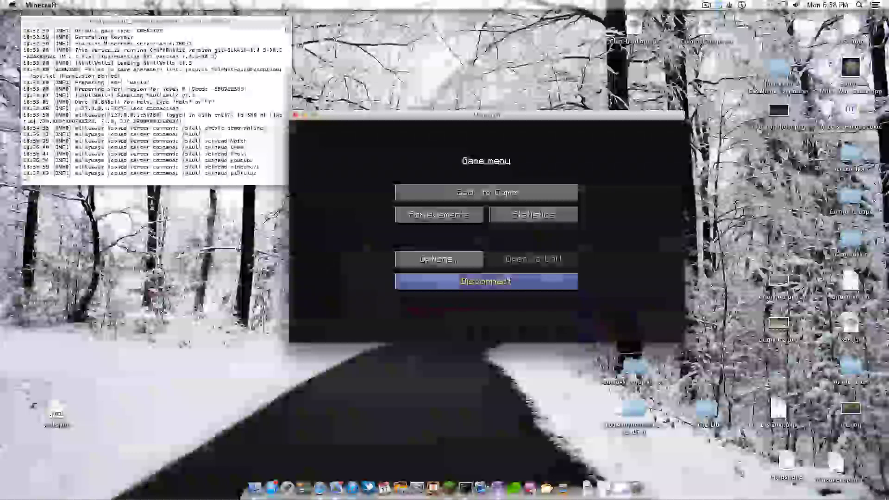
click(486, 281)
key(super+q)
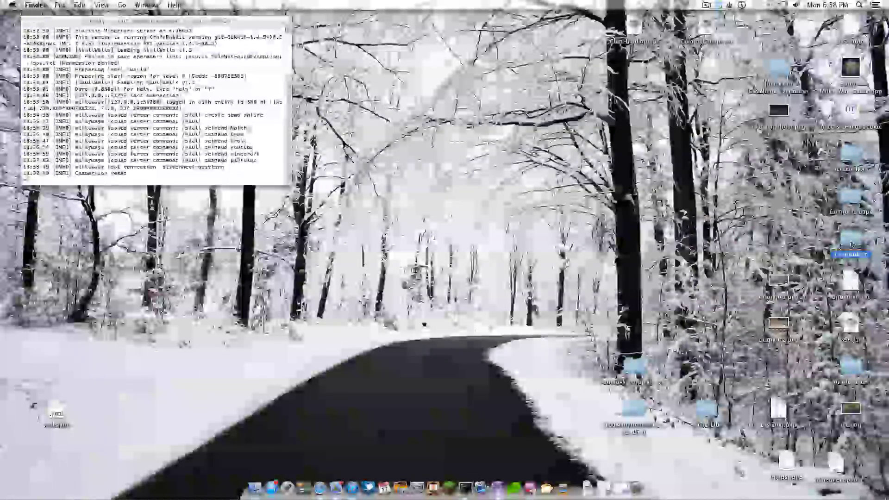
Step: Open walls.yml from the SkullWalls plugin folder in CraftBukkit and review the Demo wall's type and coordinates
double_click(851, 239)
click(368, 175)
double_click(368, 175)
double_click(359, 66)
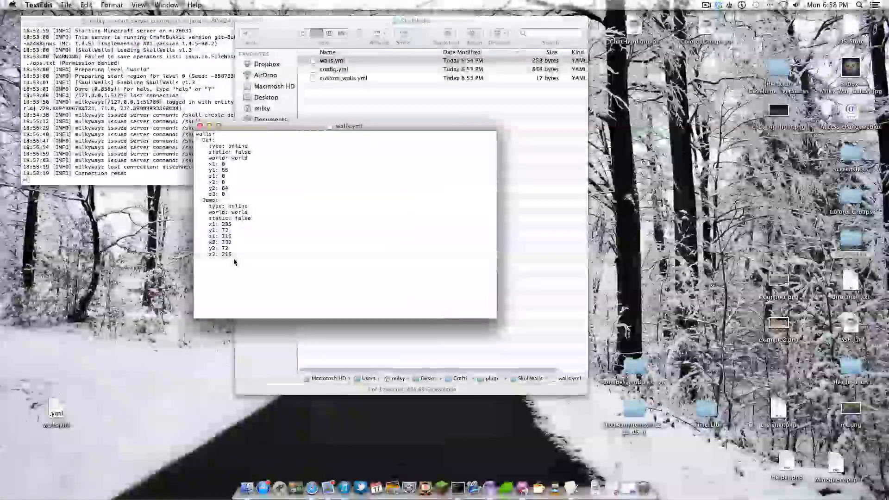
drag(244, 263, 364, 62)
click(264, 256)
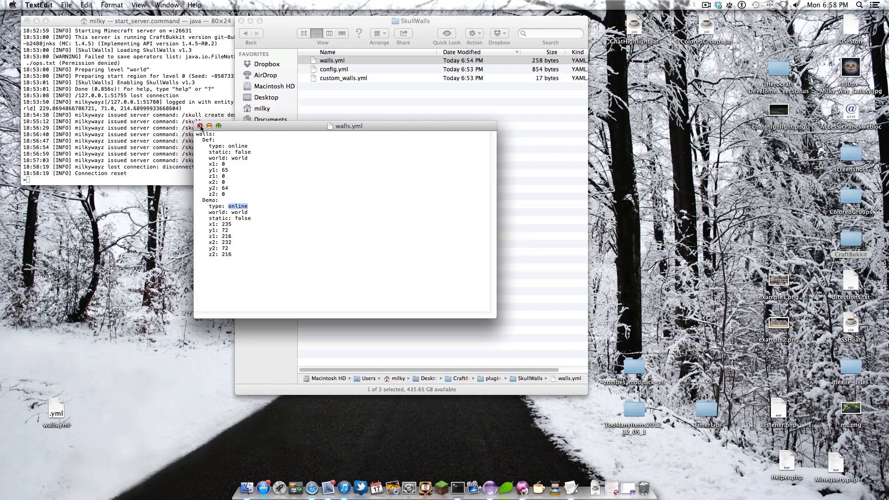
Step: Close walls.yml, check custom_walls.yml, and open config.yml from the SkullWalls folder
click(200, 126)
double_click(359, 78)
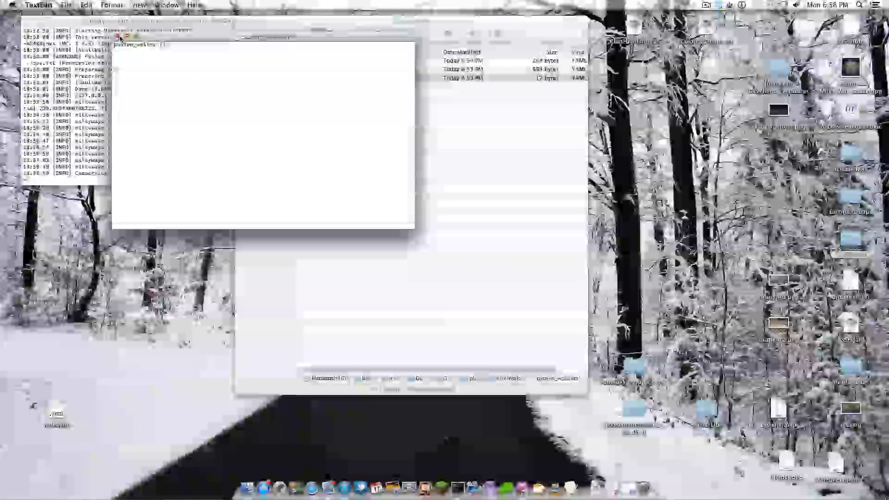
click(118, 37)
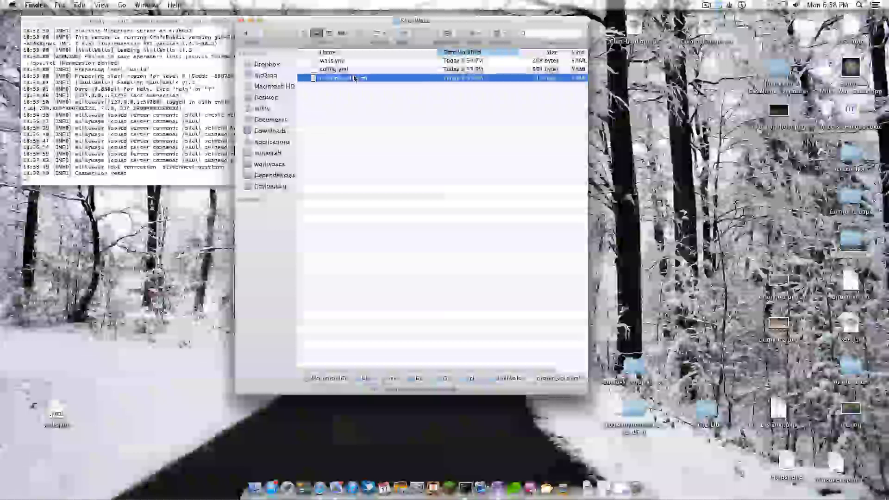
double_click(331, 70)
drag(214, 39, 208, 41)
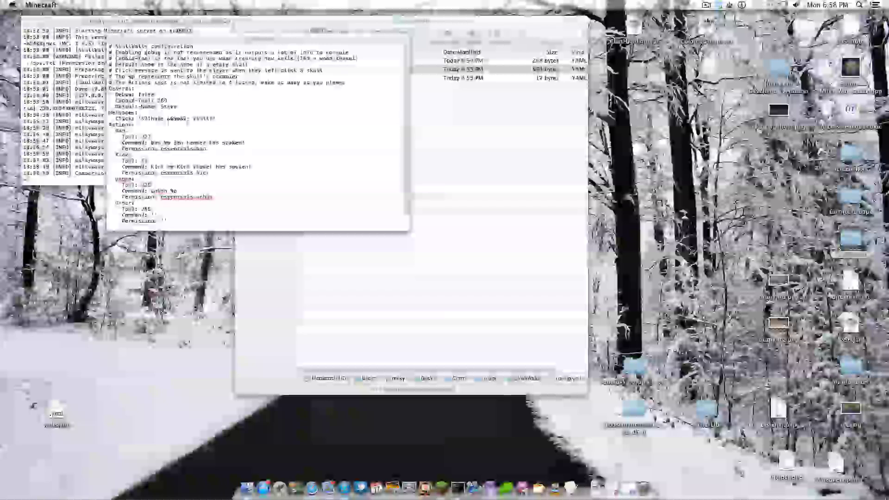
Step: Launch Minecraft again and log in with the remembered account
click(707, 4)
click(709, 4)
click(359, 96)
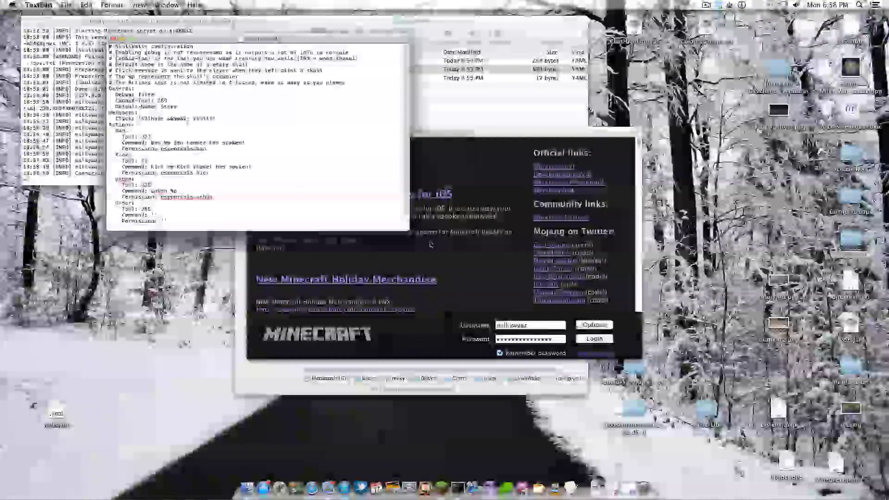
click(611, 341)
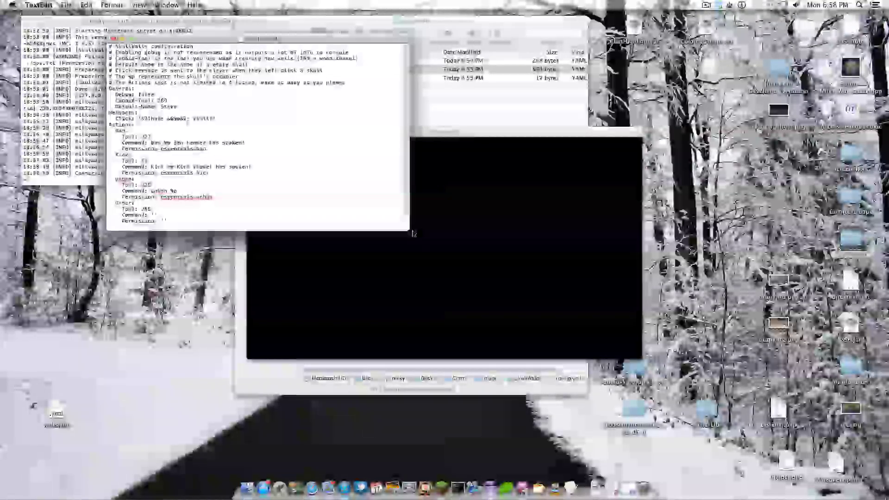
Step: Enlarge the config.yml window and add a Derp action after the last entry, with Tool 1 and empty Command and Permission values
drag(402, 295, 397, 341)
drag(212, 198, 111, 130)
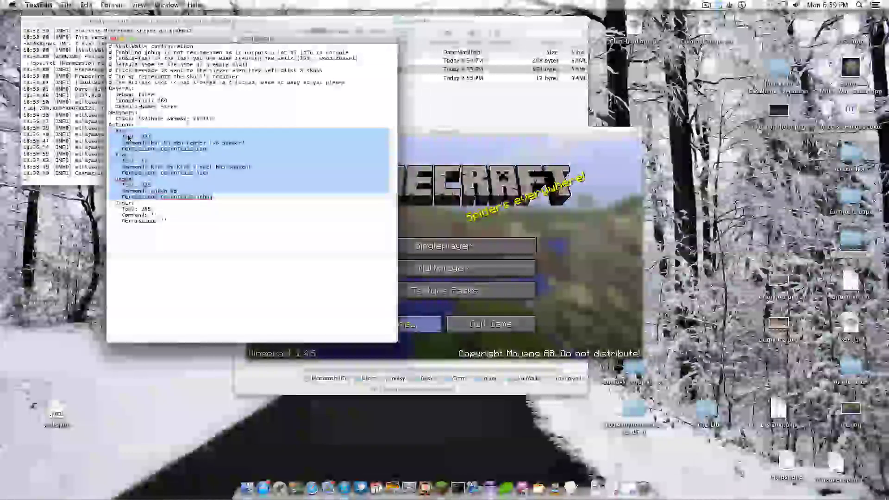
click(185, 224)
key(Return)
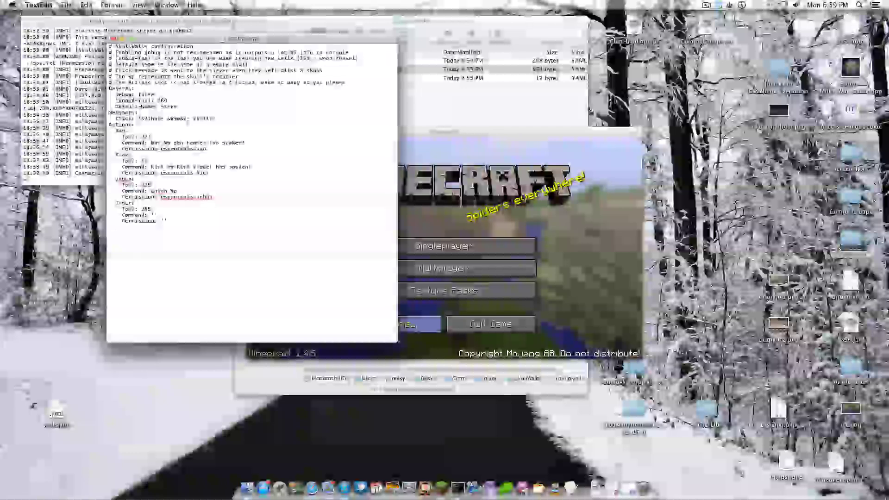
text(Derp:  )
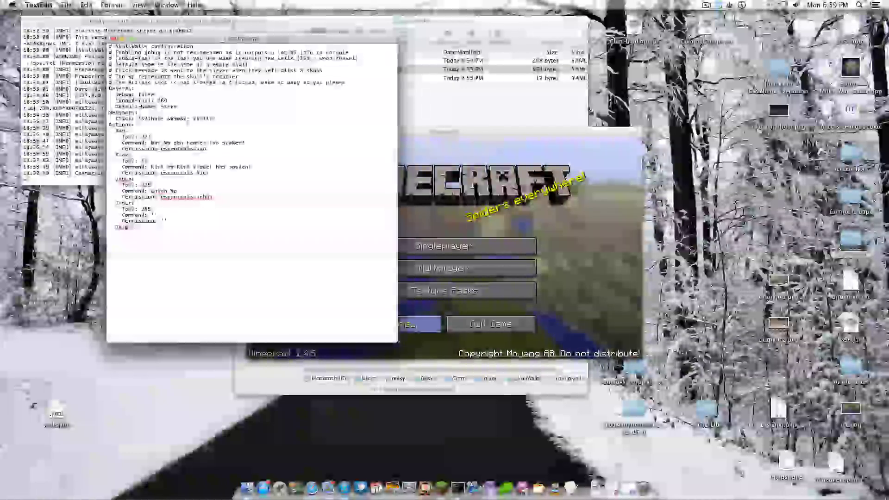
text(   Tool: 3 )
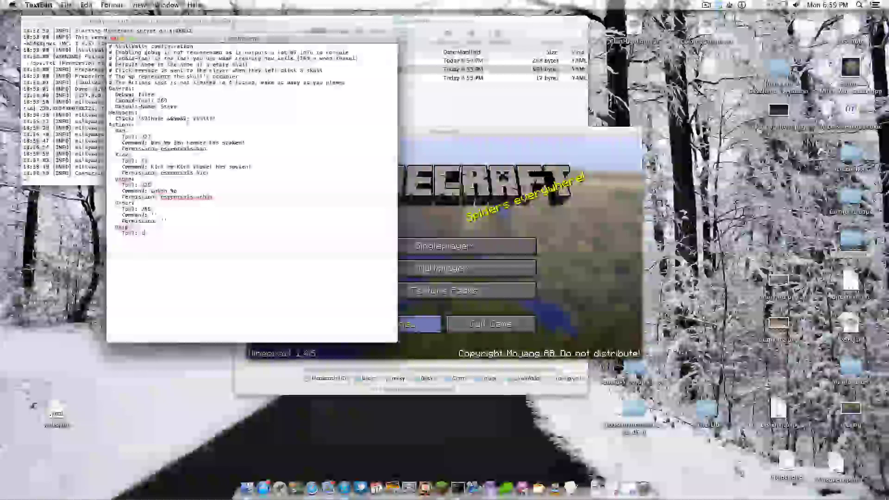
text(    Command: )
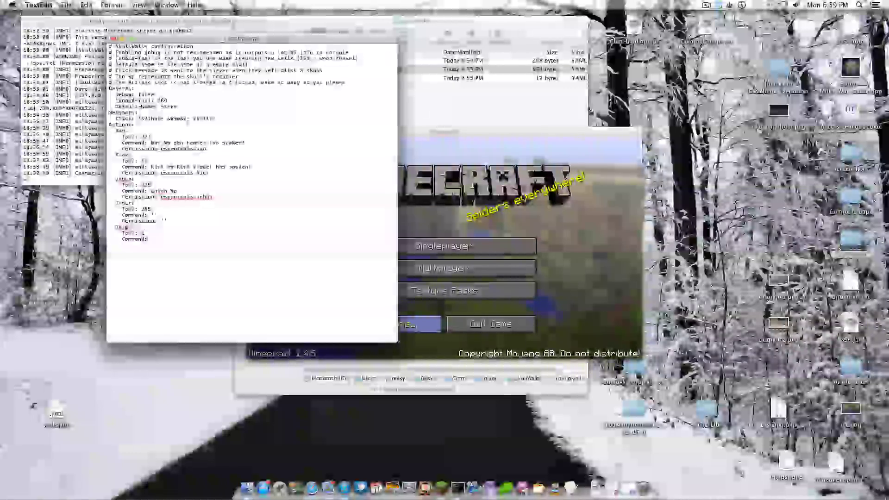
text('')
key(Return)
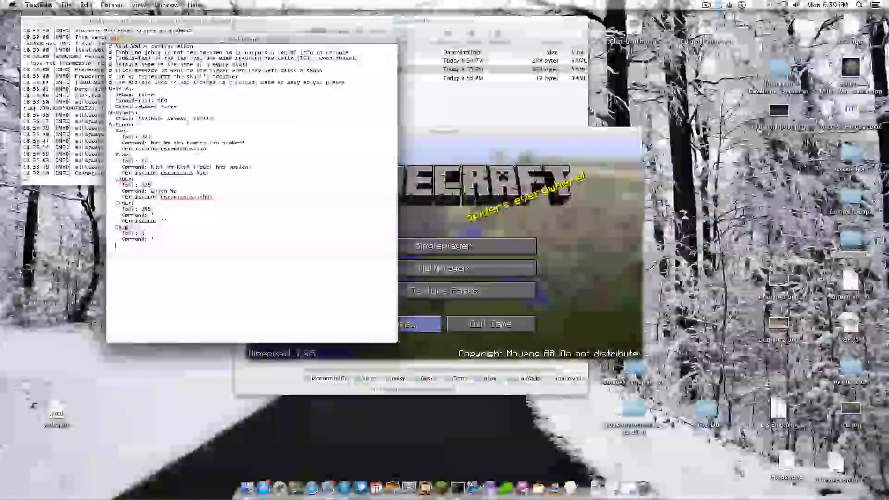
text(Permissions: '')
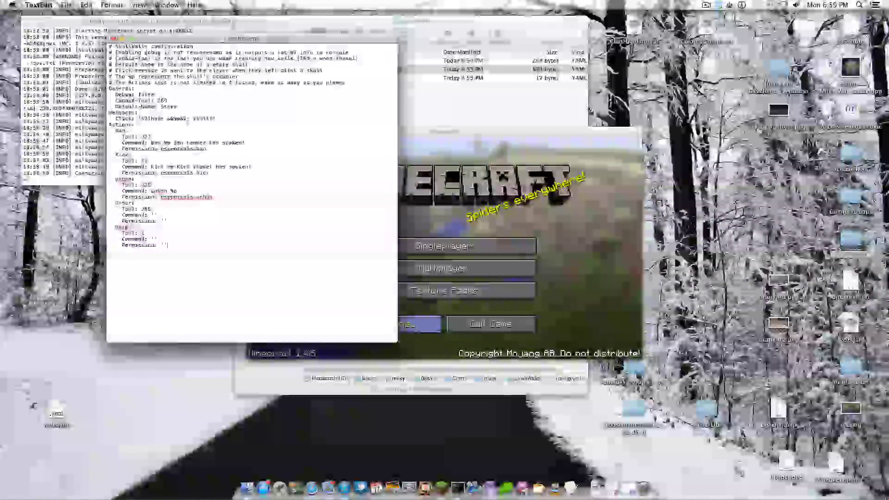
Step: Switch to Minecraft and join the multiplayer server
click(441, 487)
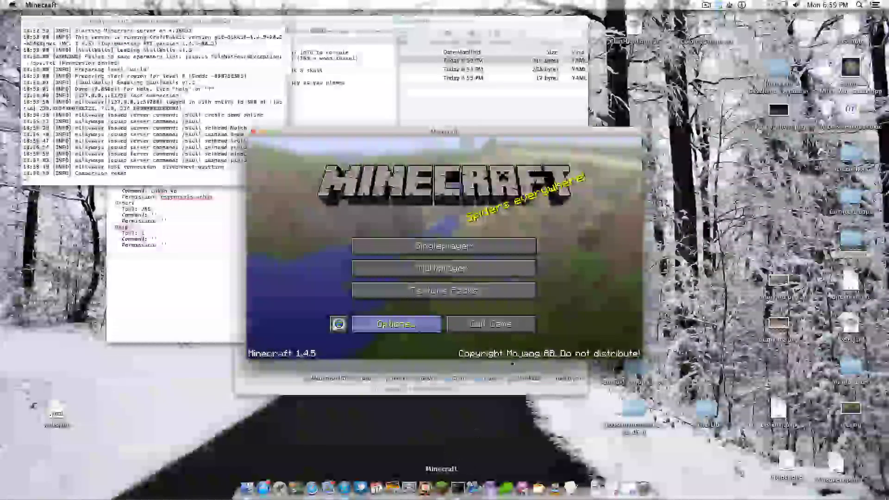
click(527, 277)
click(364, 321)
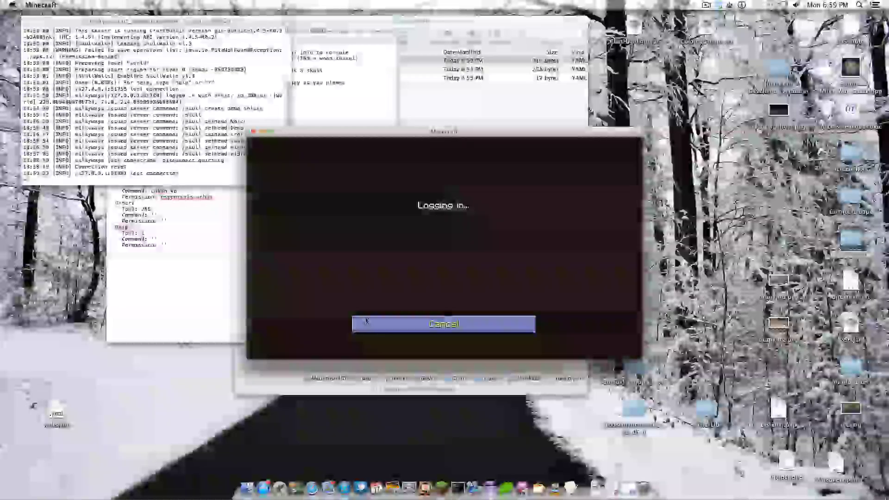
Step: Change to creative mode and put a water bucket and a lava bucket in the first two hotbar slots
key(e)
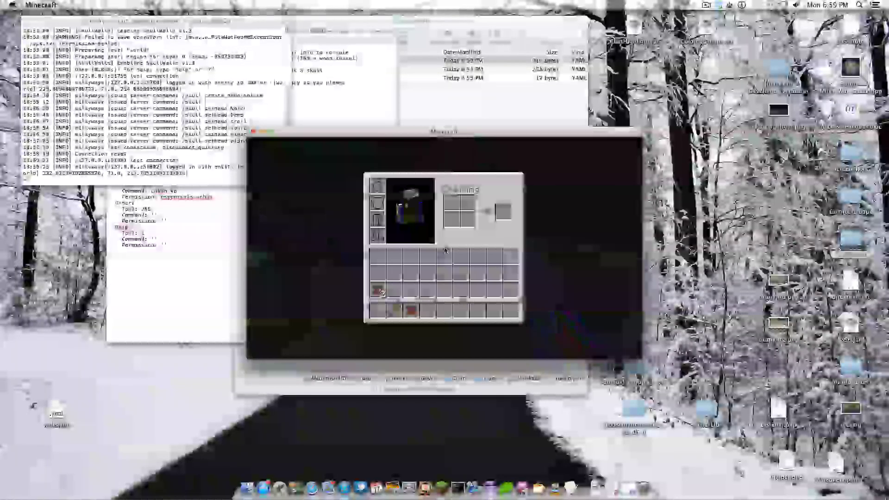
key(e)
key(e)
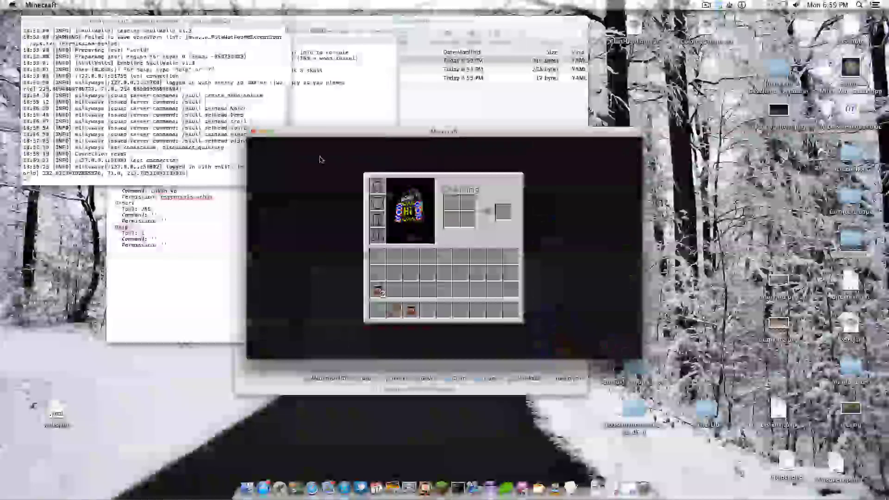
click(290, 144)
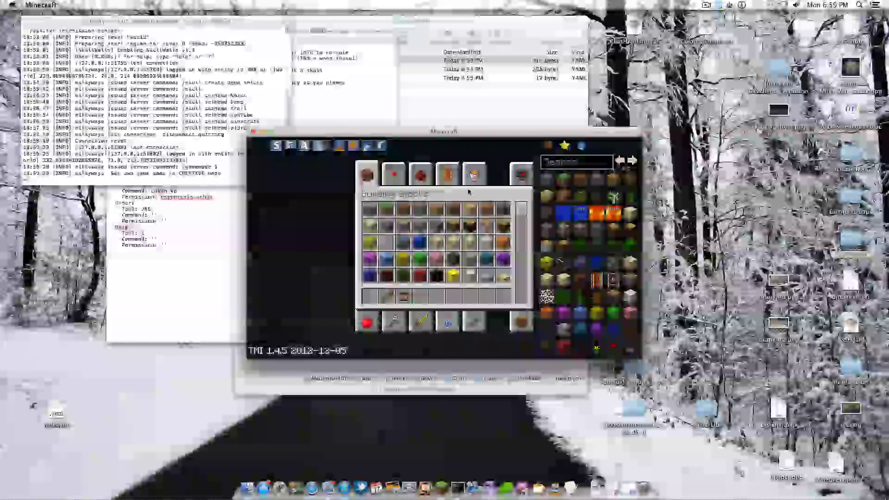
click(419, 315)
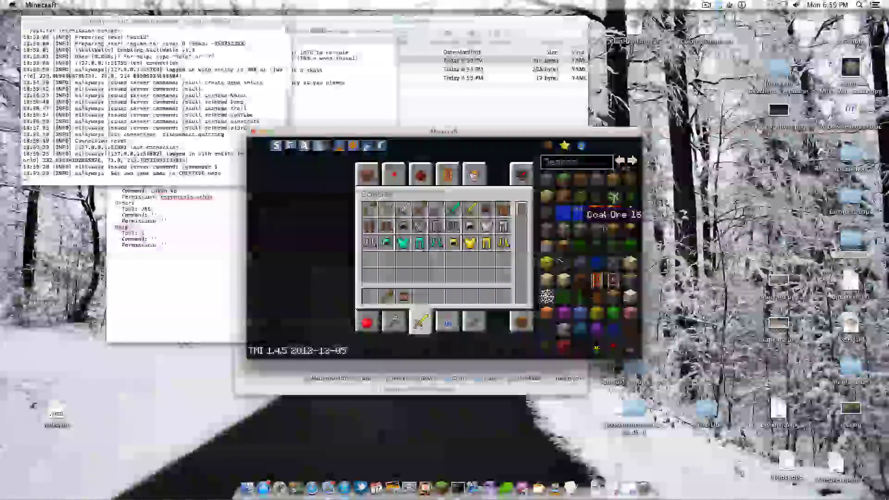
click(472, 175)
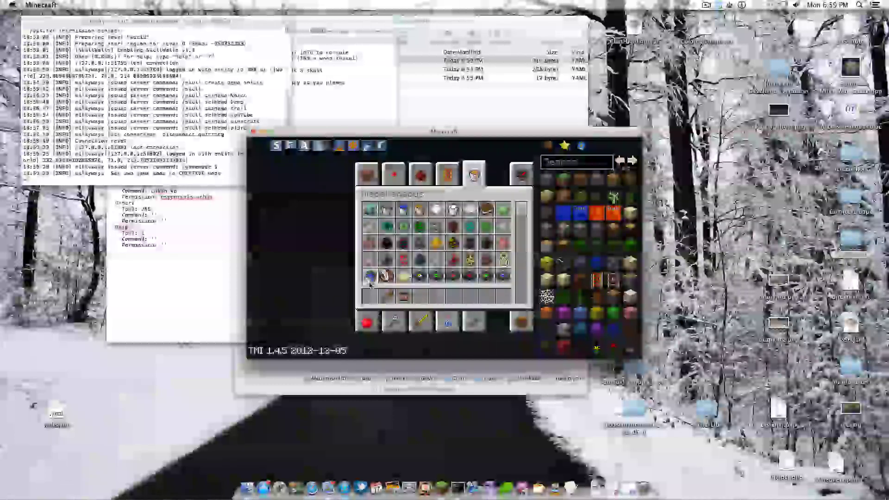
key(e)
key(e)
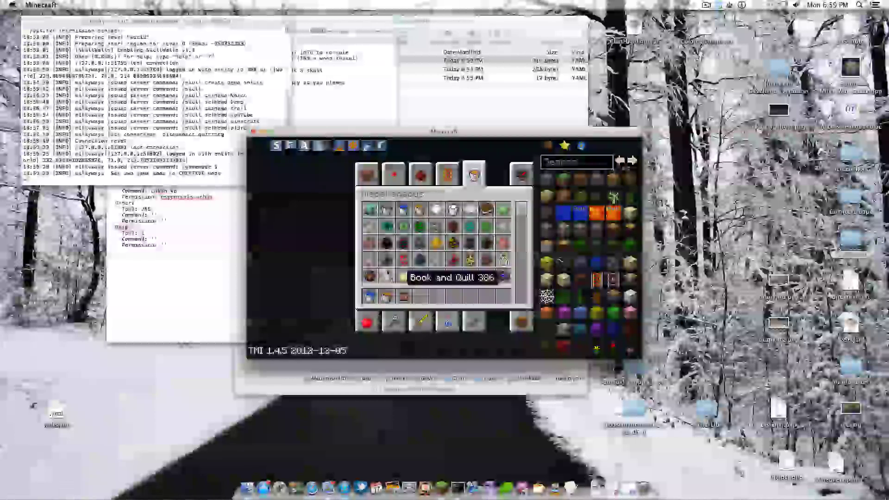
Step: Return to survival mode and ban Notch by striking his skull with the lava bucket
click(276, 145)
key(e)
scroll(444, 249, down, 1)
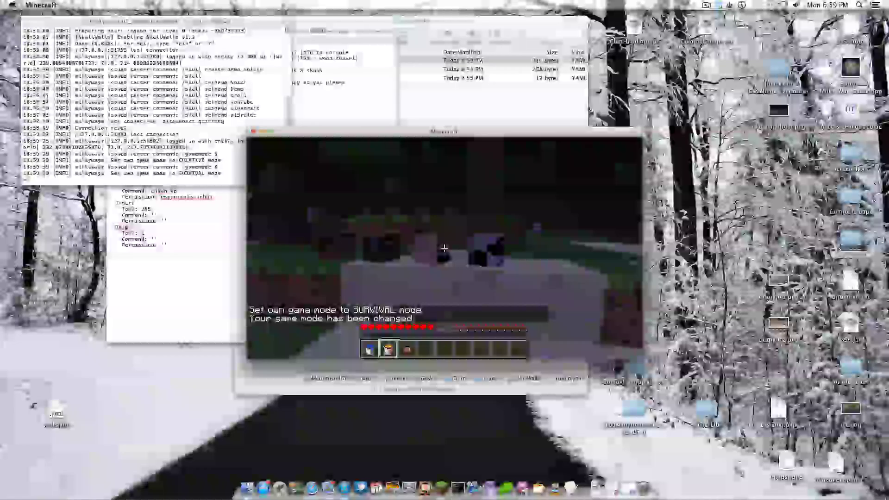
scroll(444, 249, up, 1)
scroll(444, 248, down, 1)
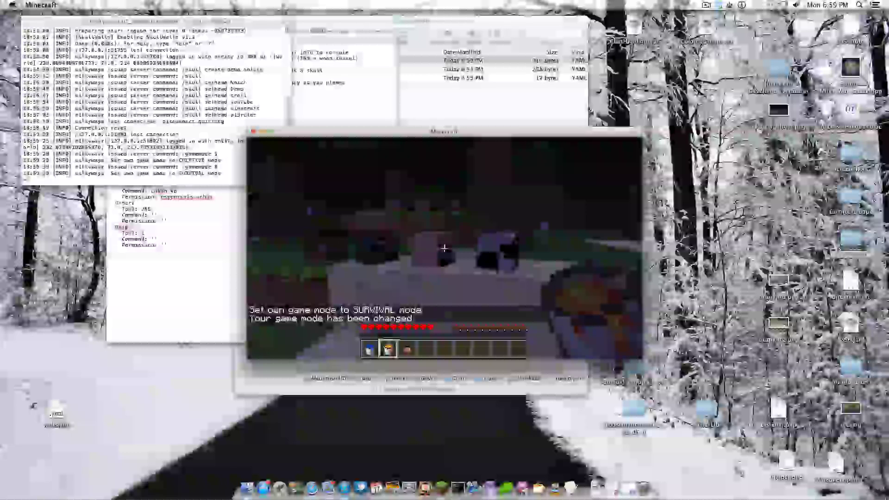
click(444, 249)
key(t)
key(Escape)
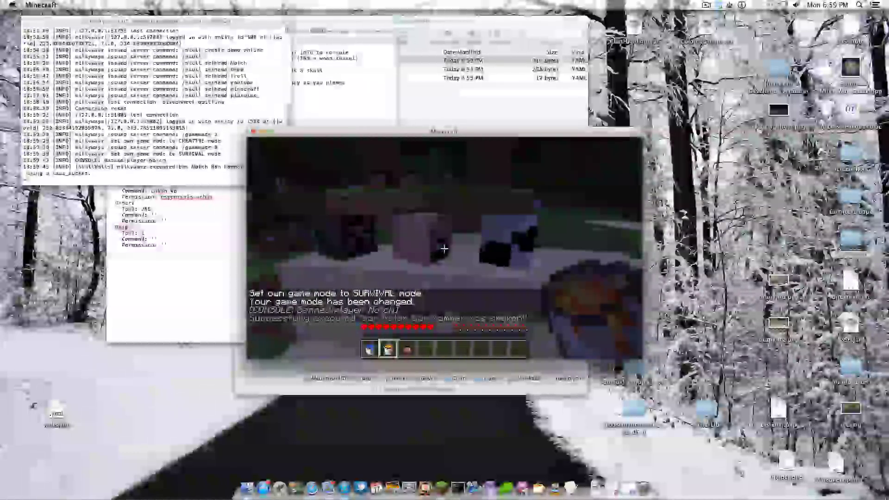
Step: Unban Notch by striking his skull with the water bucket
scroll(444, 248, up, 1)
click(444, 249)
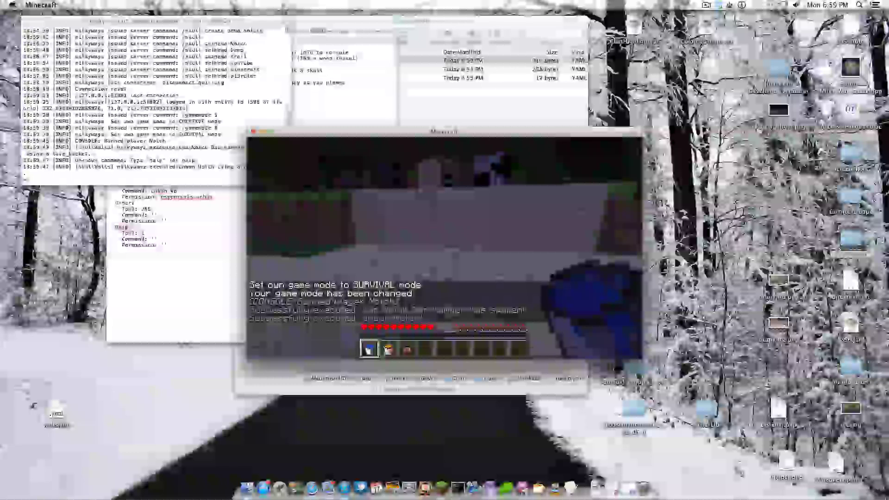
Step: Check the server console's log of the executed skull commands
key(t)
click(116, 164)
click(325, 194)
key(Escape)
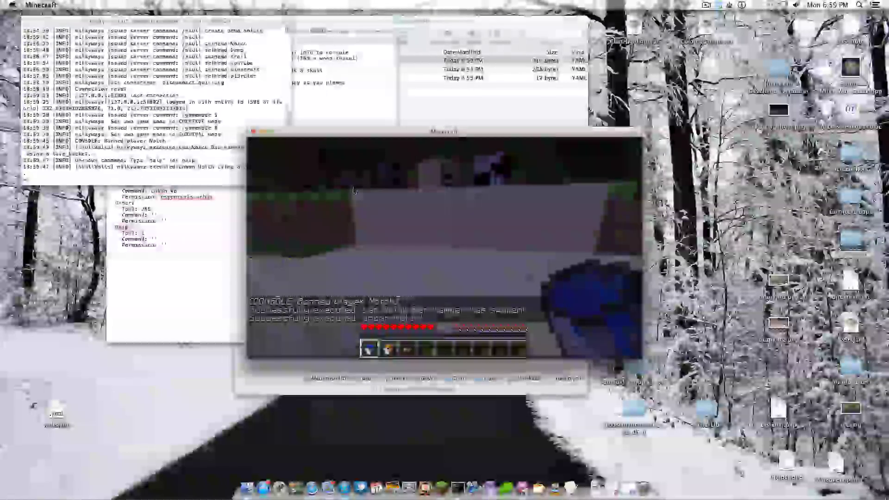
Step: Unban Notch again with the water bucket and ban him once more by striking his skull with the lava bucket
click(444, 249)
scroll(444, 249, down, 2)
scroll(444, 249, up, 1)
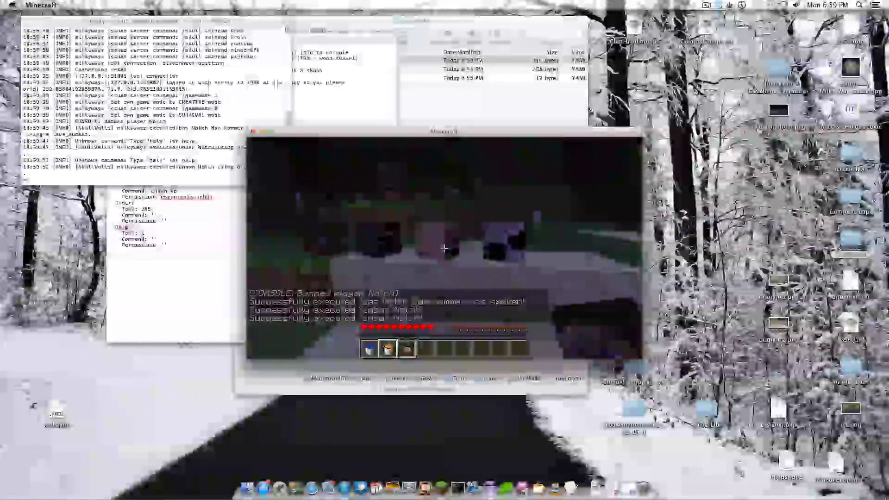
click(444, 249)
Step: Unban, ban and again unban the neighbouring skull's player, using the water bucket for unbans and the lava bucket for the ban
scroll(444, 249, up, 1)
scroll(444, 249, down, 1)
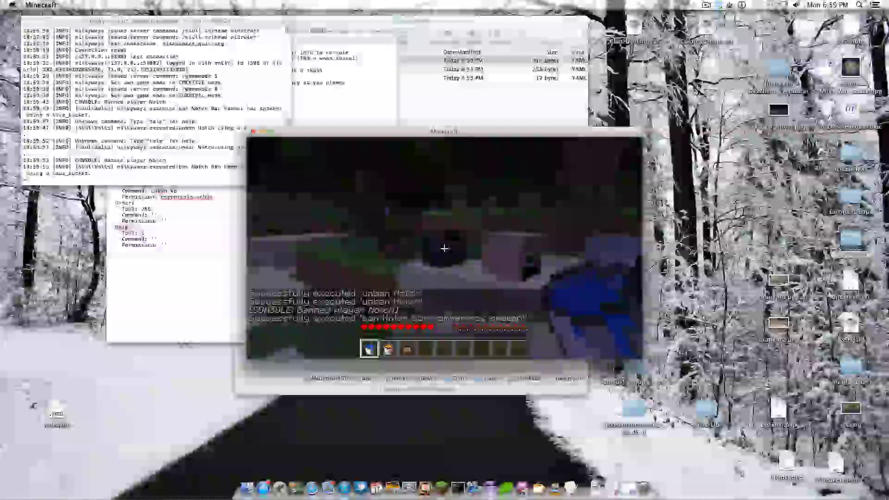
click(444, 248)
scroll(444, 248, up, 1)
click(444, 249)
scroll(444, 248, down, 1)
scroll(445, 248, up, 1)
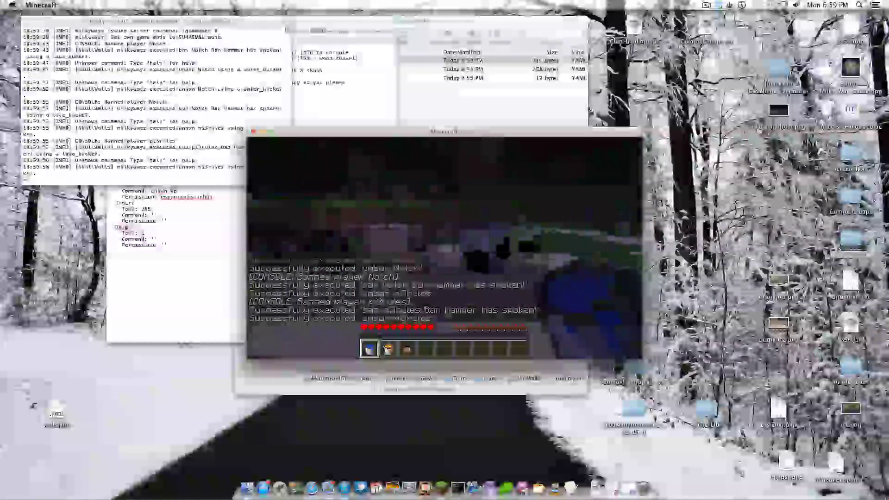
click(444, 249)
Step: Ban the own player account by striking its skull with the lava bucket and return to the multiplayer server list
scroll(444, 249, down, 1)
click(444, 249)
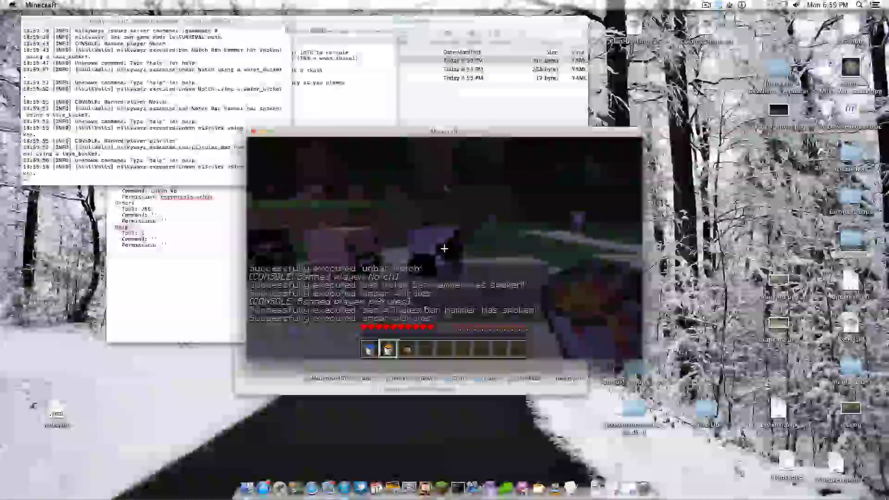
click(437, 323)
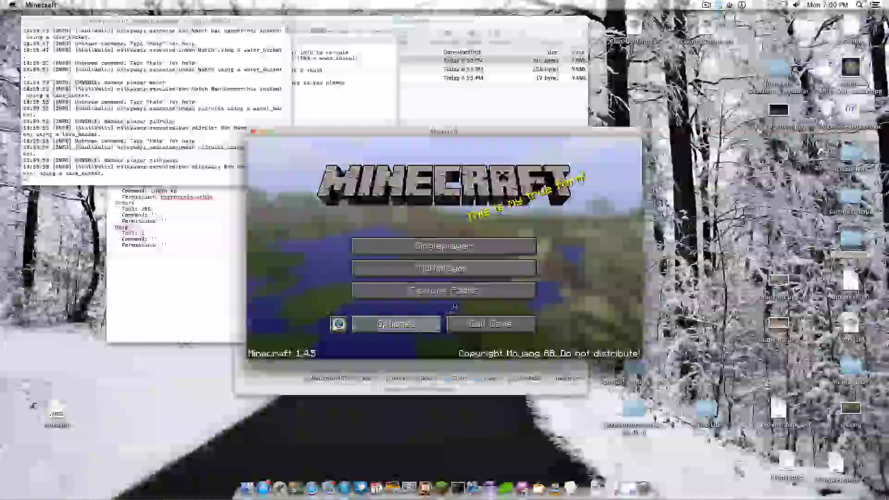
click(443, 266)
Step: Switch to Terminal and pardon the banned own player account from the server console
click(165, 158)
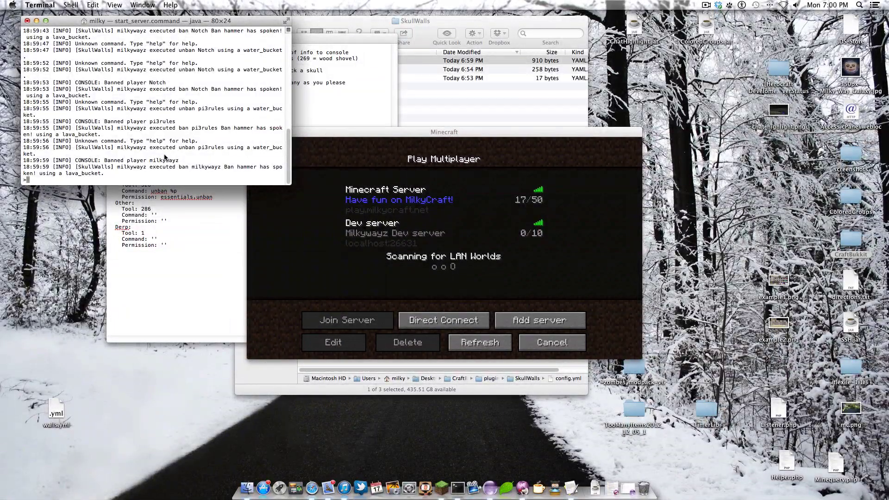
text(pardon milkywayz)
key(Return)
Step: Switch to config.yml in TextEdit, set Default-Name to Stevo and close the file
click(221, 243)
drag(191, 43, 199, 46)
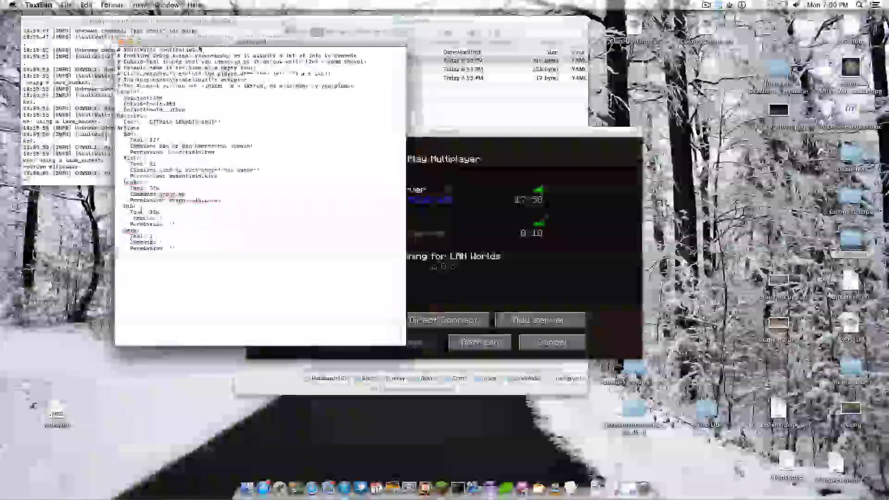
drag(173, 266, 128, 135)
click(175, 122)
drag(232, 130, 128, 105)
click(211, 113)
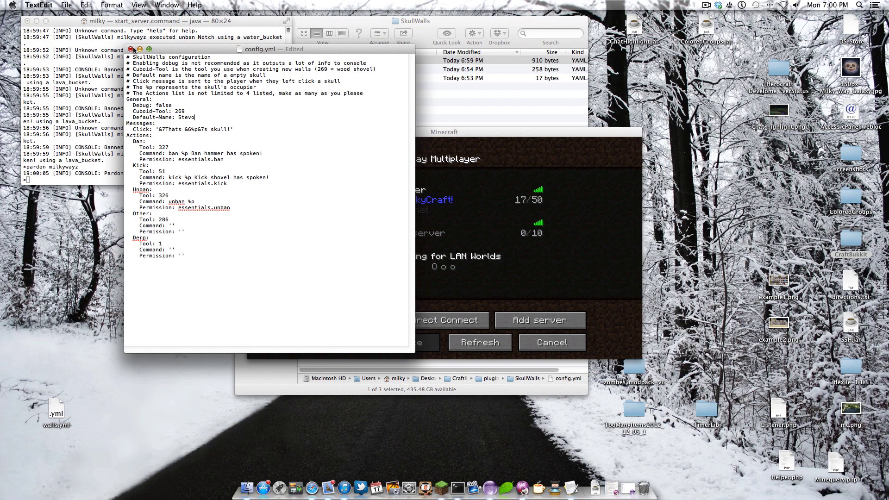
click(131, 49)
Step: Reload the server from the Terminal console
click(133, 102)
text(reload)
key(Return)
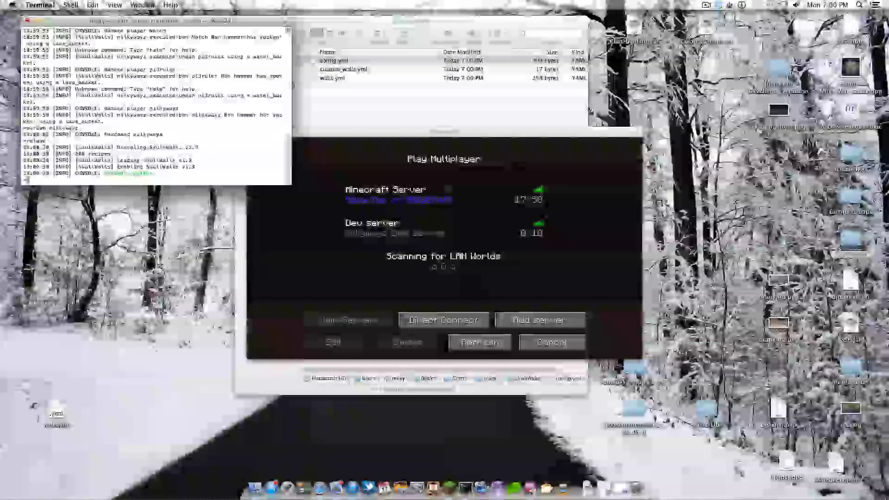
Step: Switch to Minecraft, rejoin the Dev server and strike an empty skull to check its default name
click(370, 227)
click(347, 319)
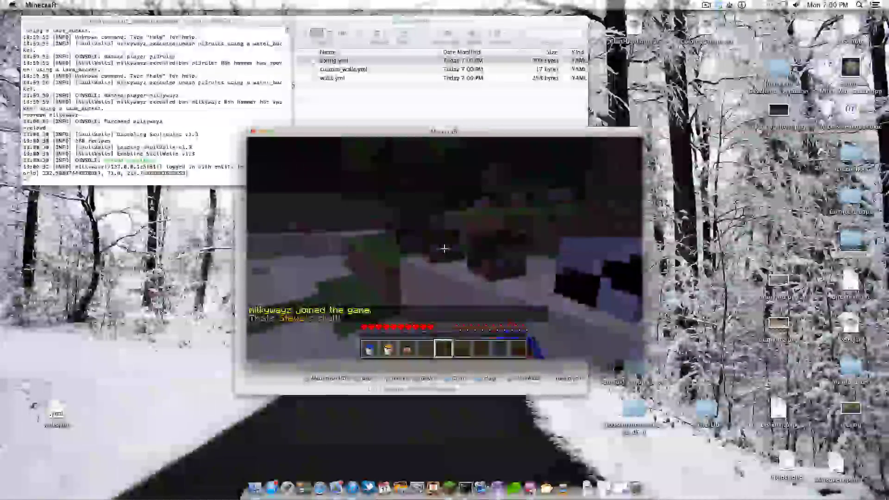
click(444, 248)
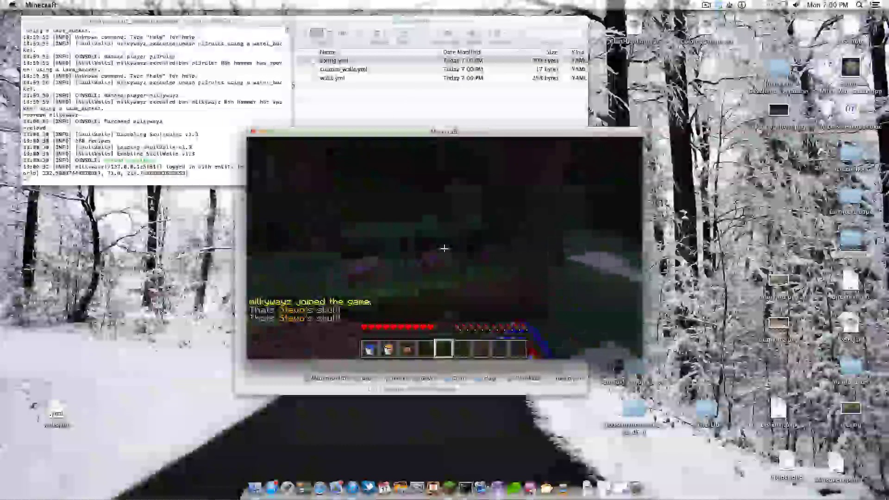
Step: Disconnect from the server and quit Minecraft
key(Escape)
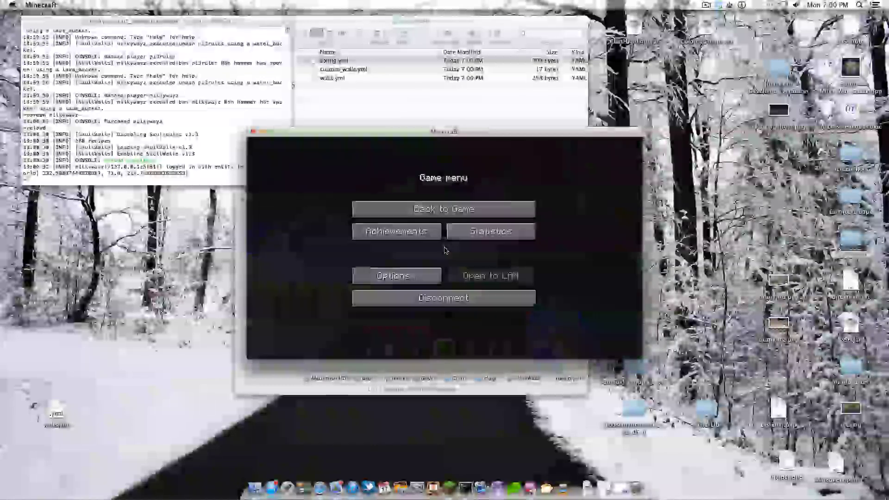
click(442, 293)
click(478, 317)
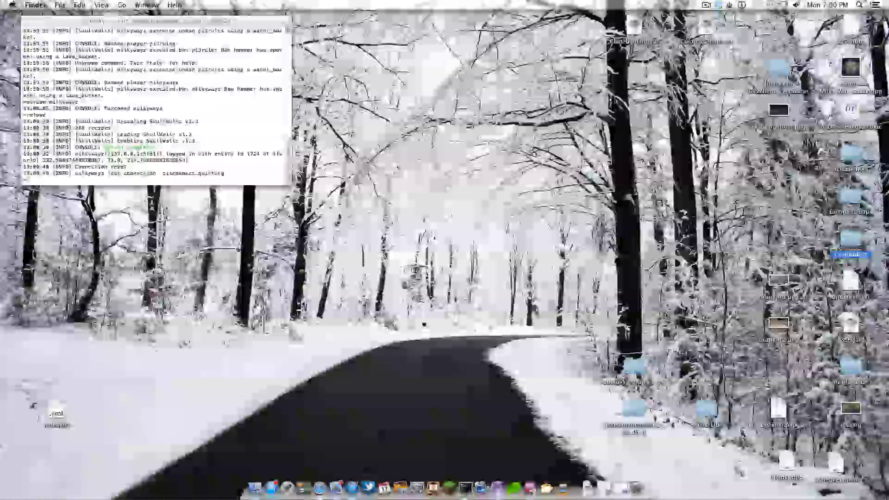
Step: Switch to Safari, open the BukkitDev profile page and display its list of tickets
click(320, 488)
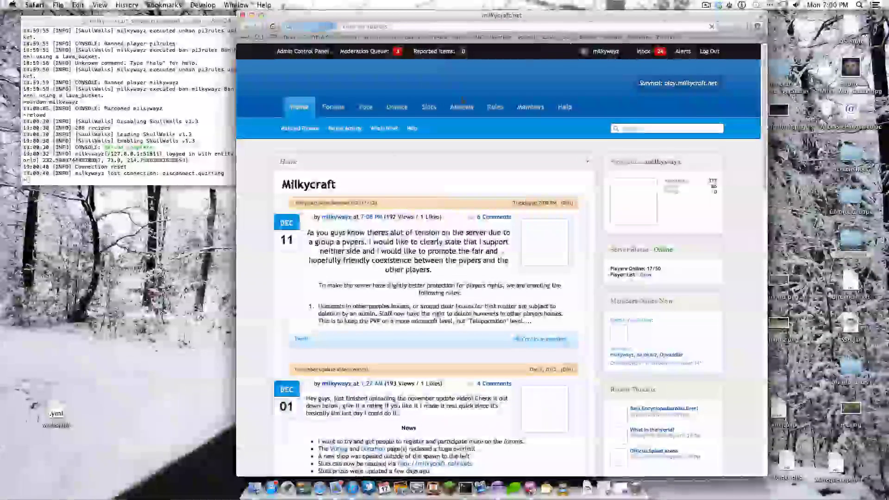
click(463, 102)
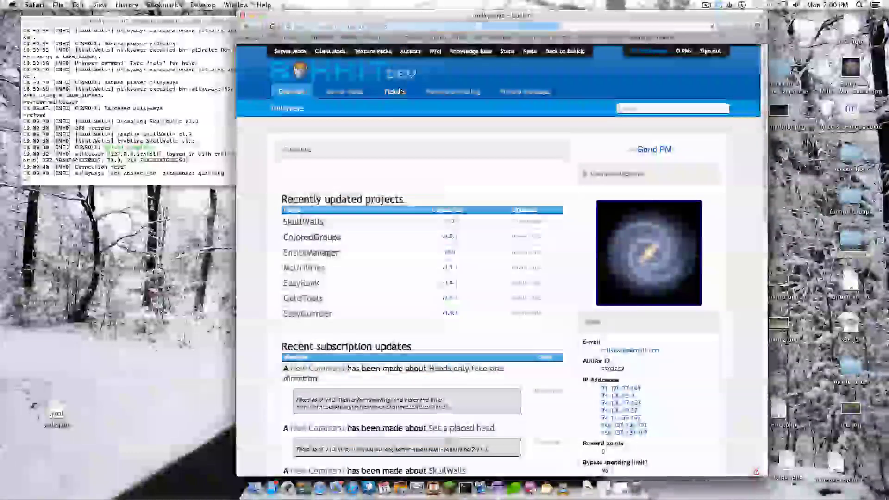
click(394, 92)
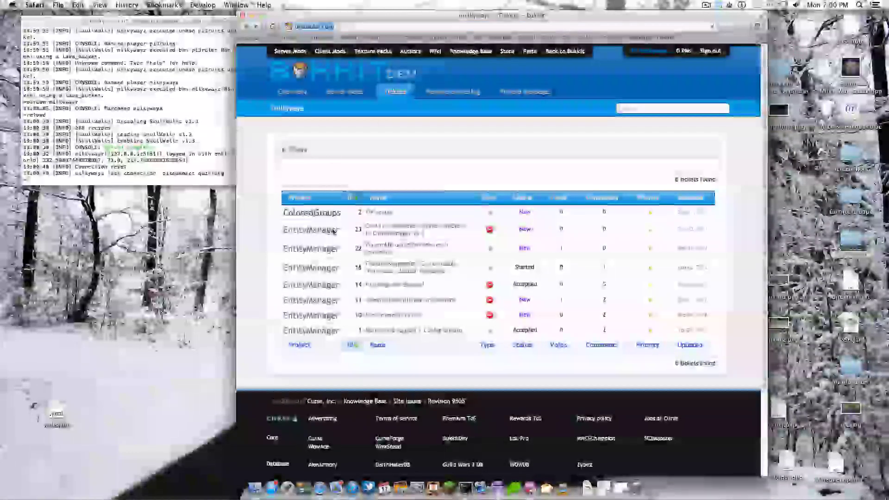
Step: Return to the profile, open the SkullWalls project page and look through its description and comments
key(super+bracketleft)
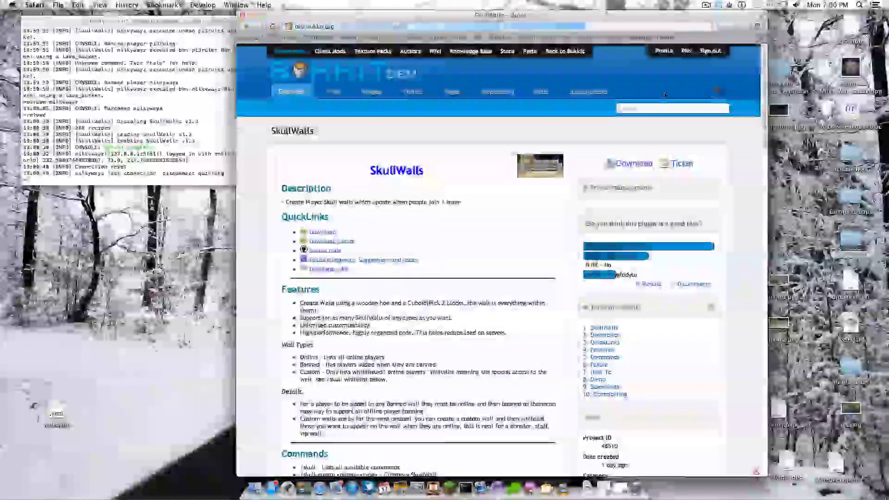
scroll(762, 60, down, 15)
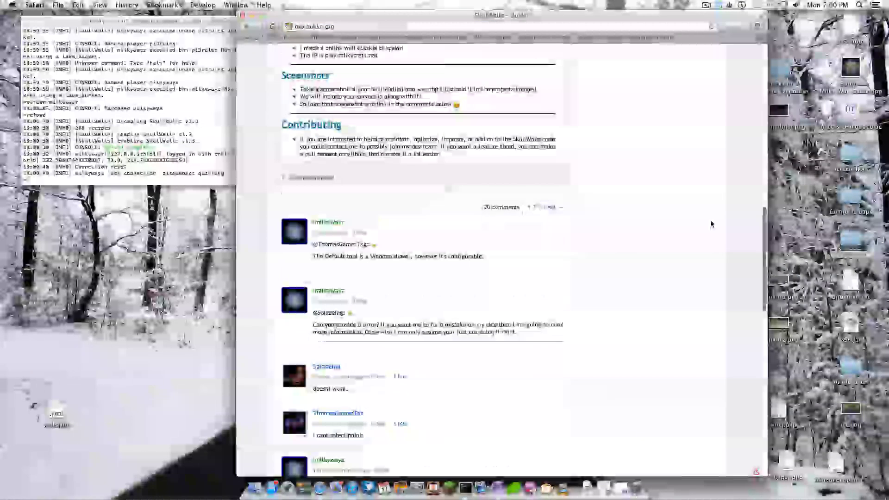
scroll(712, 108, up, 10)
scroll(712, 107, up, 10)
Step: Filter the SkullWalls tickets to show every status and close the browser window
click(412, 92)
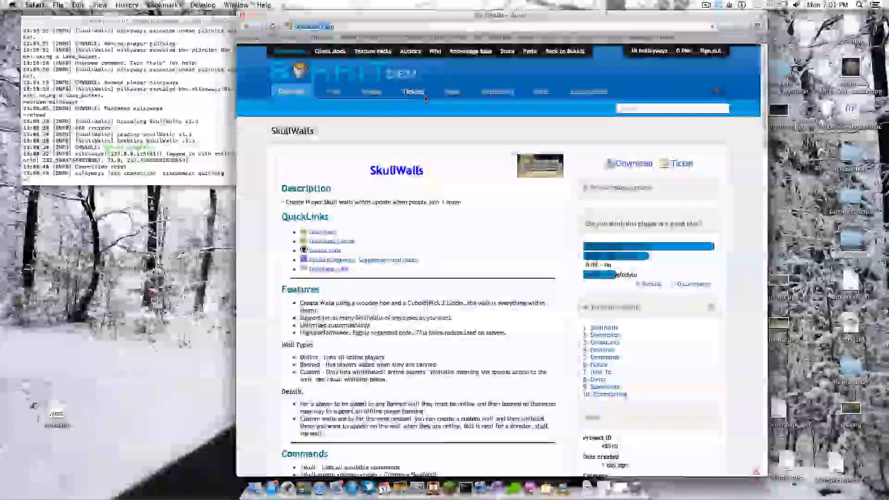
click(297, 169)
click(326, 200)
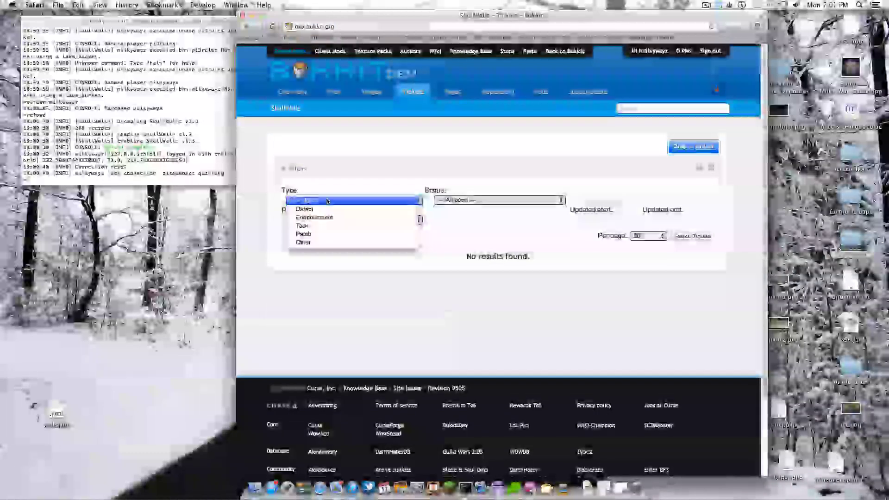
click(328, 201)
click(459, 202)
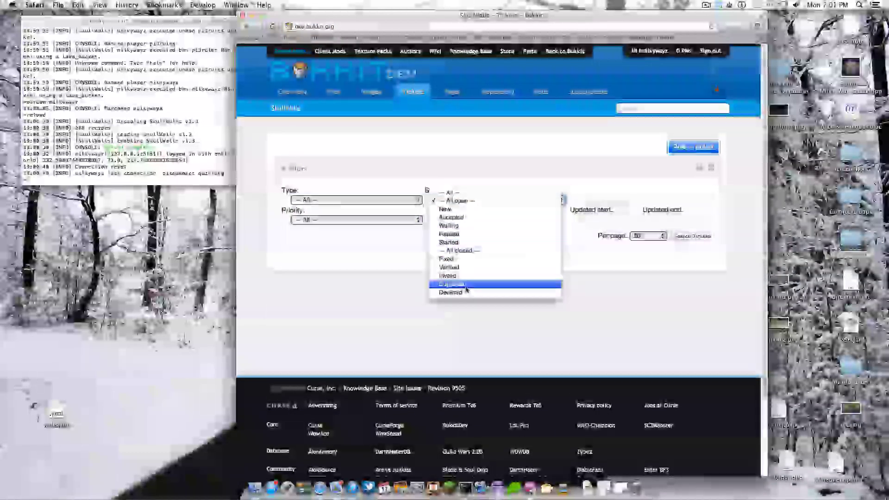
click(449, 193)
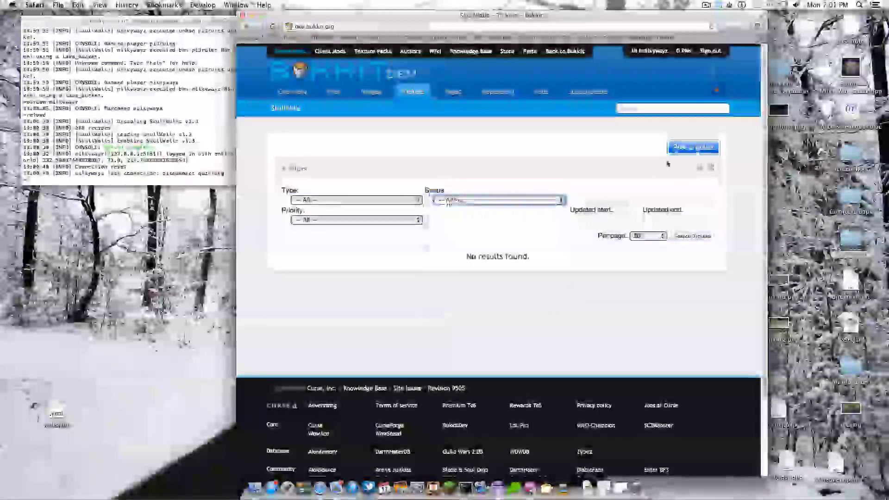
click(681, 237)
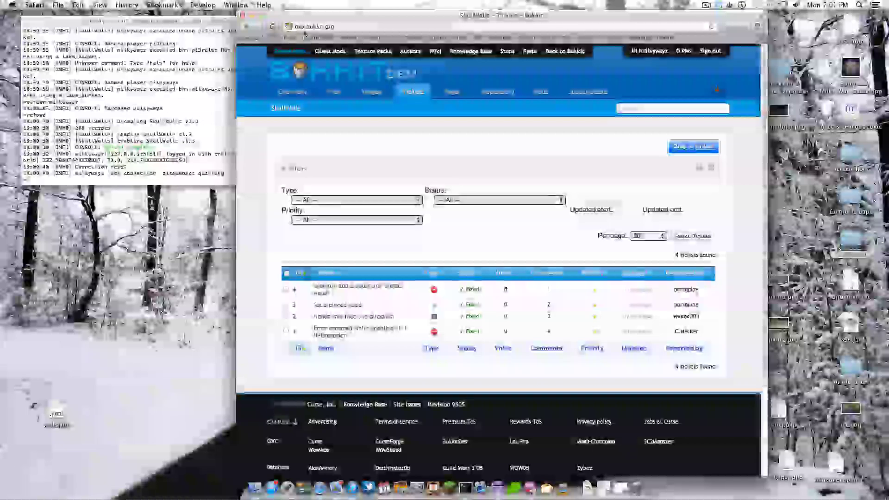
click(243, 16)
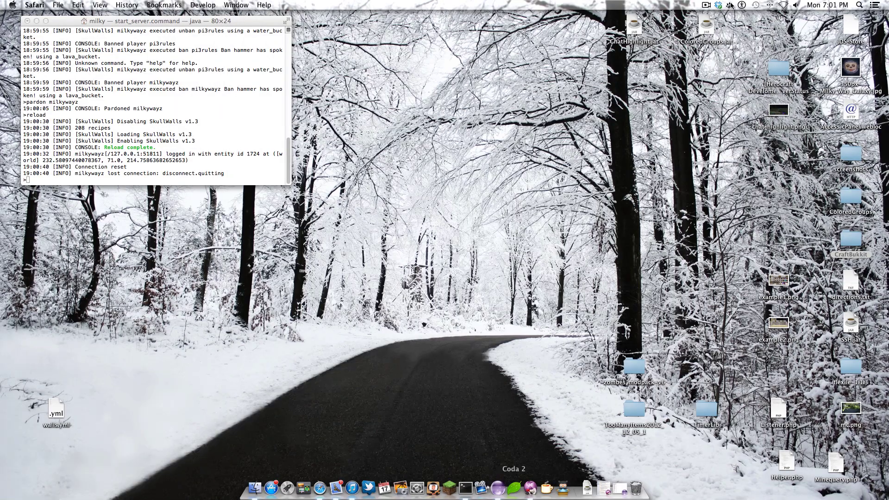